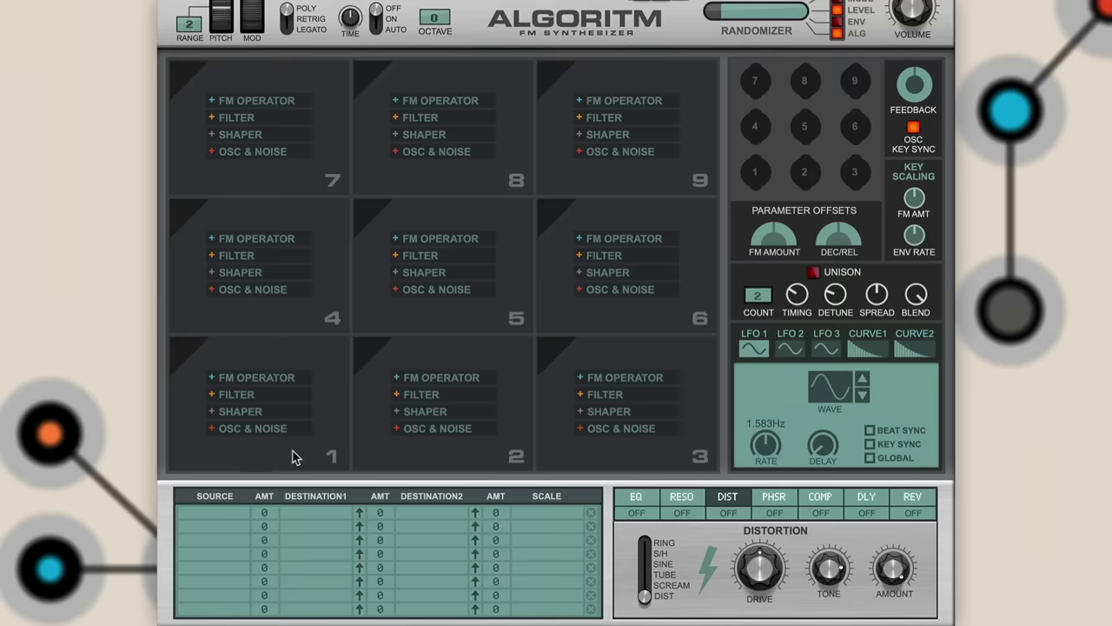
Add FM operators in slots 1 and 4 and adjust the level of both operators.
{"action": "left_click", "coordinate": [213, 379]}
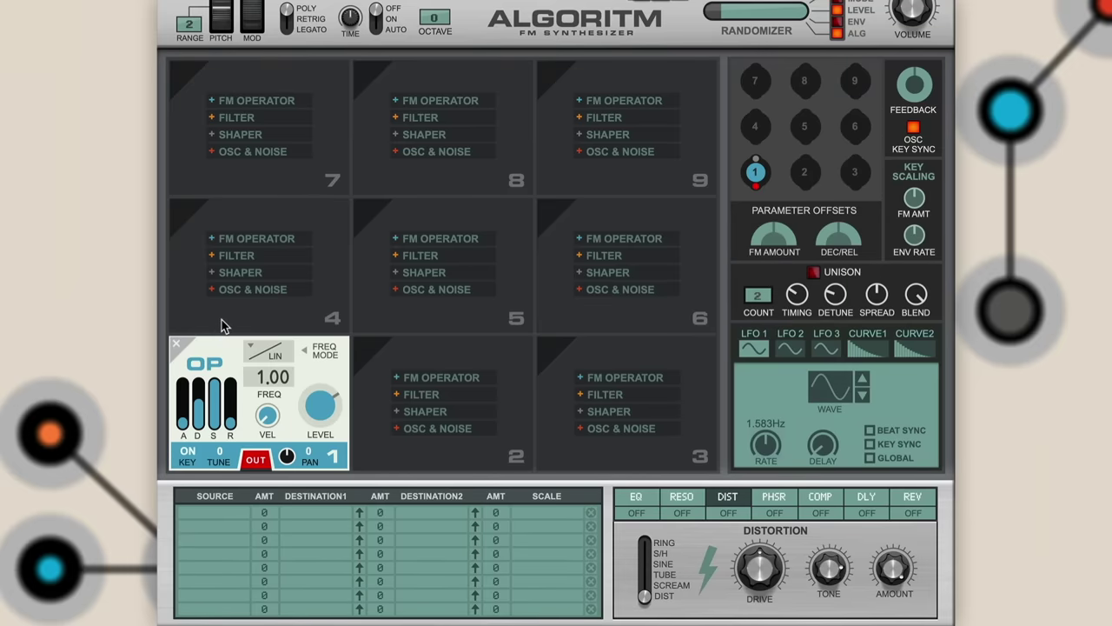
{"action": "left_click", "coordinate": [214, 239]}
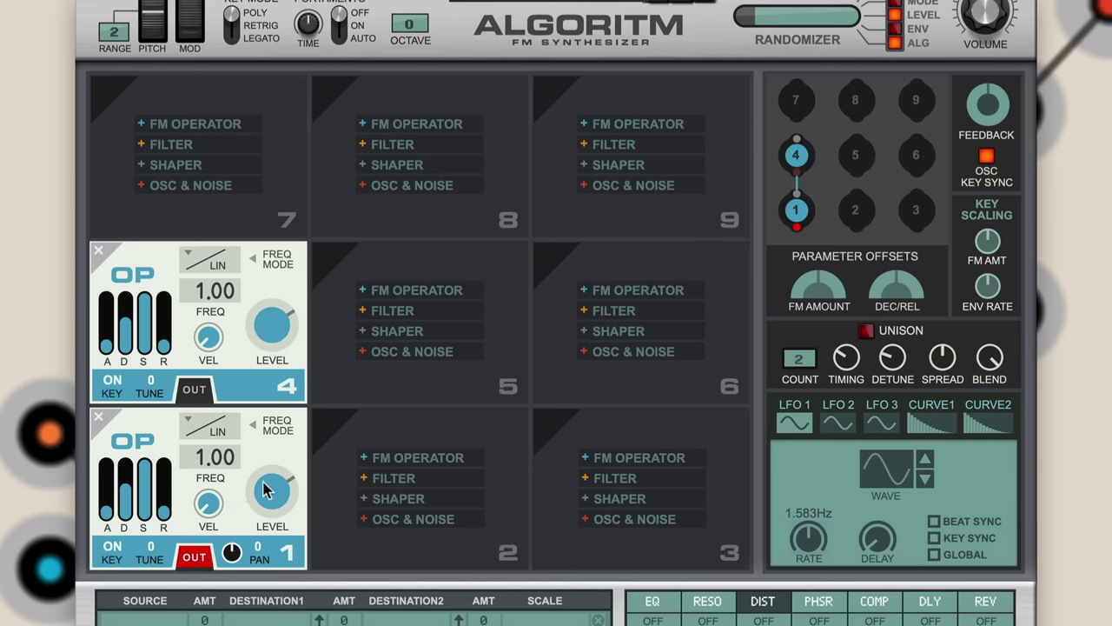
{"action": "mouse_move", "coordinate": [265, 489]}
{"action": "left_mouse_down"}
{"action": "mouse_move", "coordinate": [265, 535]}
{"action": "mouse_move", "coordinate": [265, 491]}
{"action": "left_mouse_up"}
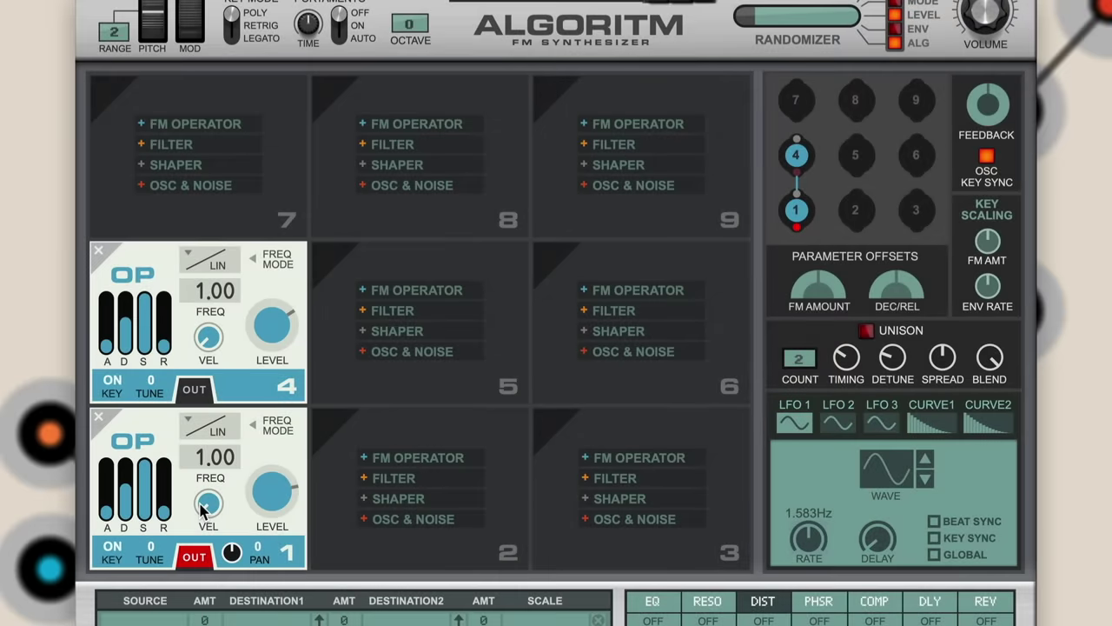
{"action": "left_click_drag", "start_coordinate": [260, 348], "coordinate": [261, 517]}
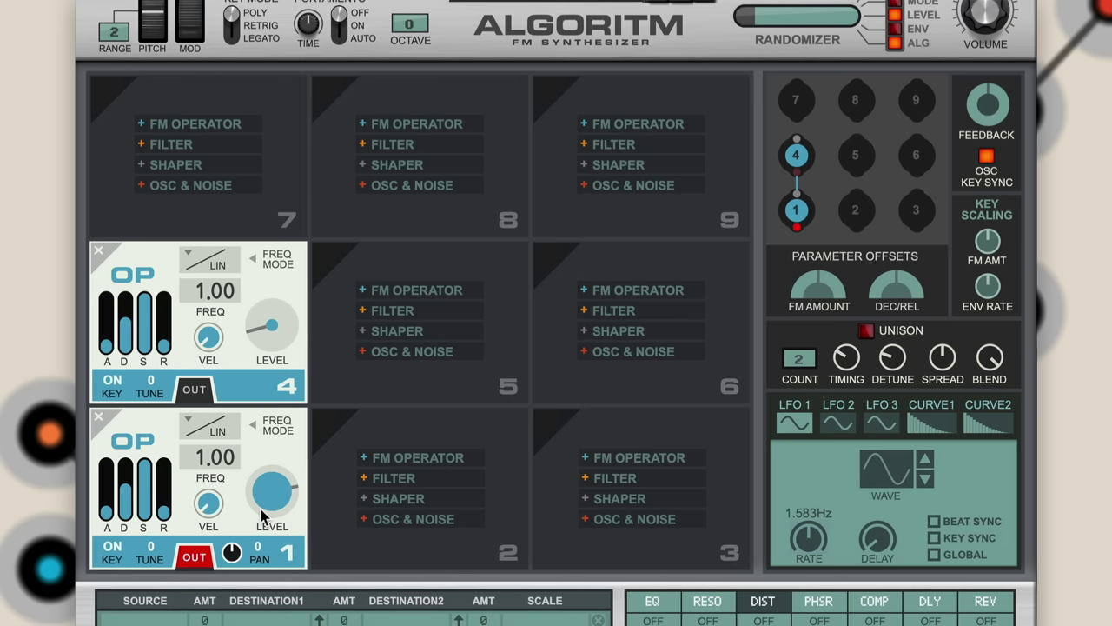
{"action": "left_click_drag", "start_coordinate": [261, 513], "coordinate": [243, 262]}
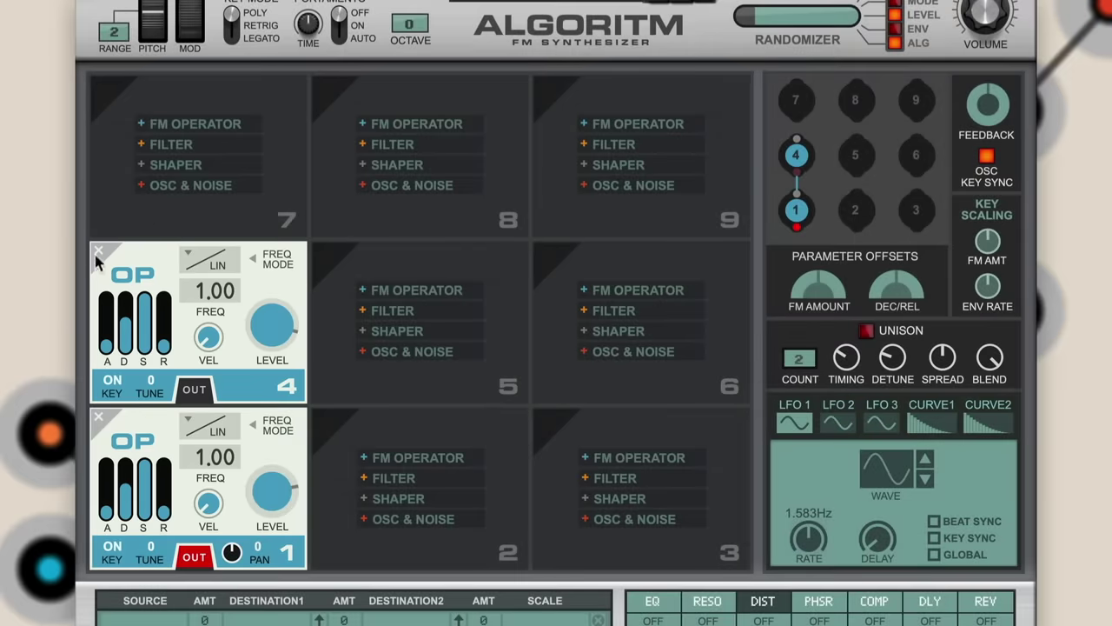
Remove the FM operator from slot 4 and try out the frequency control of operator 1.
{"action": "left_click", "coordinate": [99, 250]}
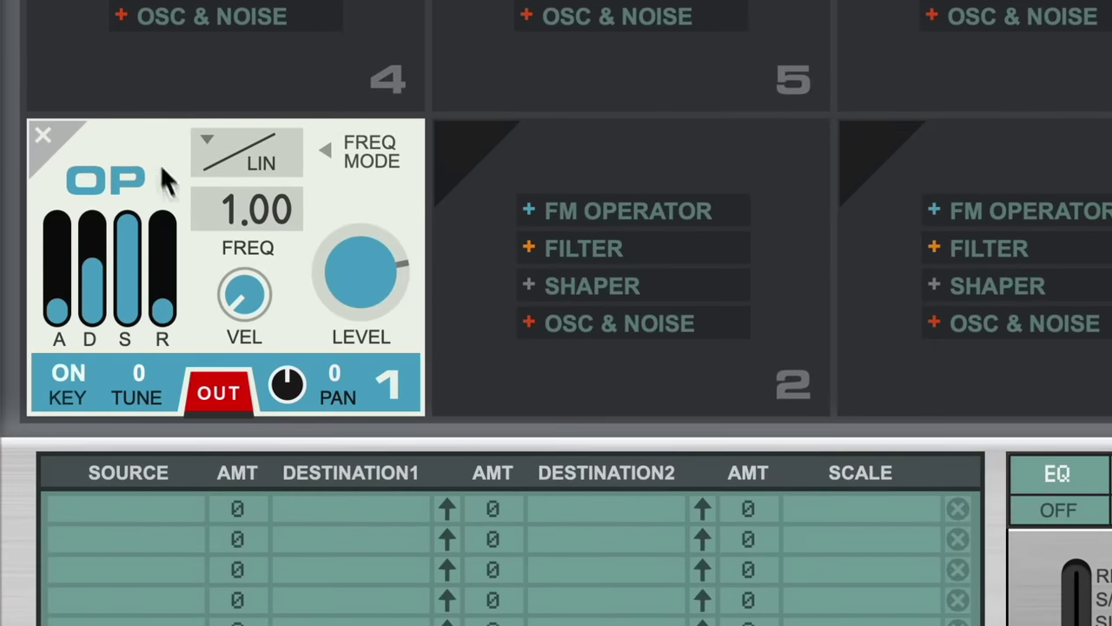
{"action": "mouse_move", "coordinate": [227, 207]}
{"action": "left_mouse_down"}
{"action": "mouse_move", "coordinate": [227, 85]}
{"action": "mouse_move", "coordinate": [224, 211]}
{"action": "left_mouse_up"}
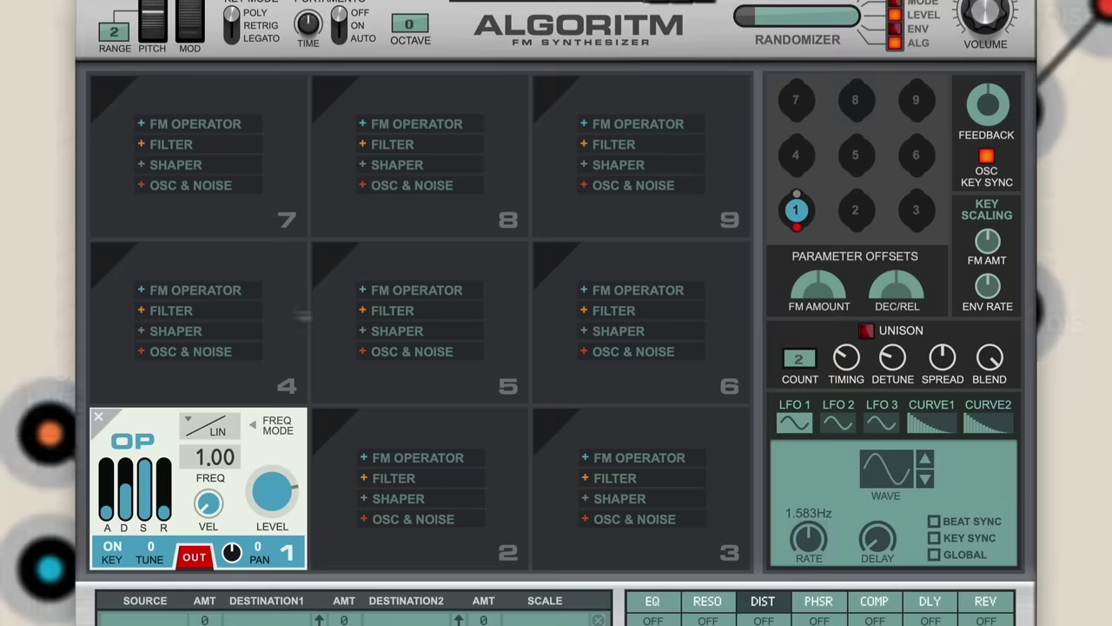
Add an FM operator in slot 4, set its frequency to 3.50 and adjust its envelope.
{"action": "left_click", "coordinate": [140, 290]}
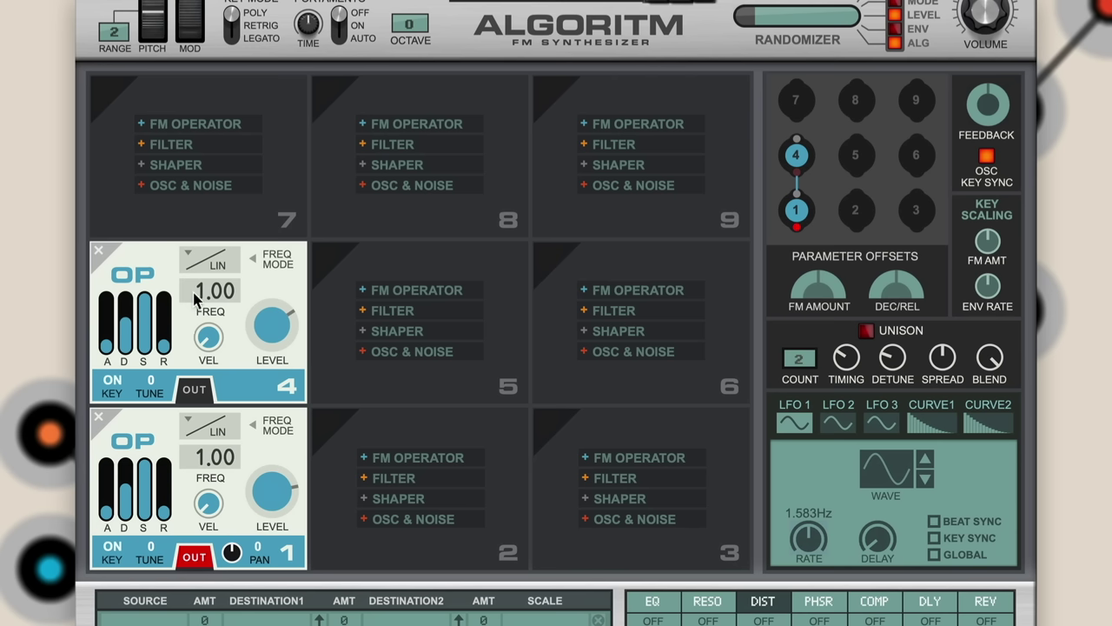
{"action": "left_click_drag", "start_coordinate": [199, 300], "coordinate": [201, 262]}
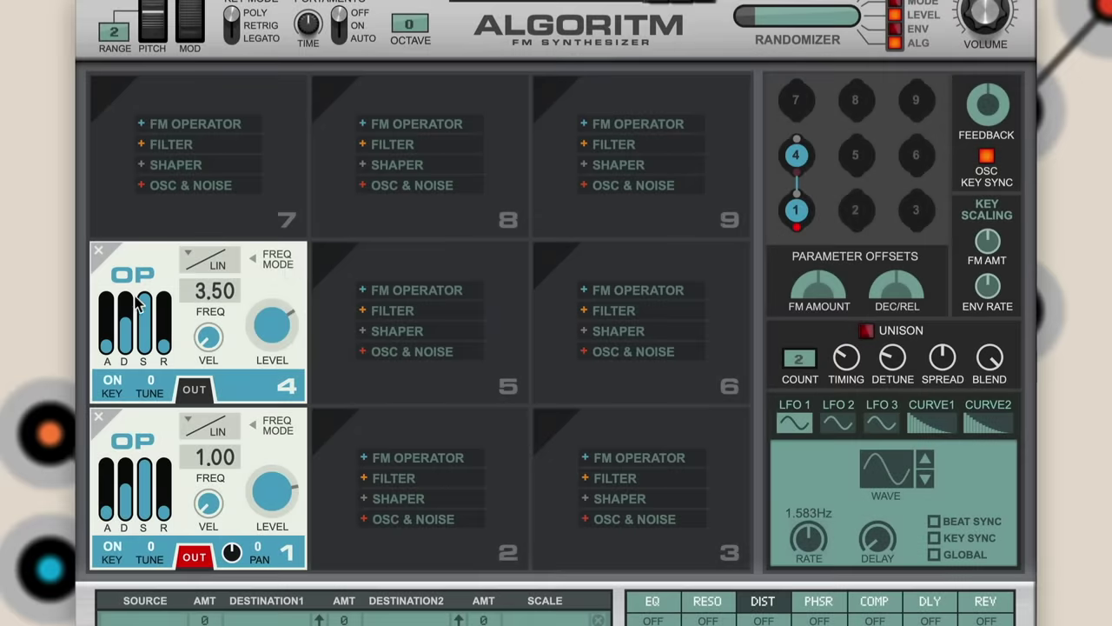
{"action": "left_click_drag", "start_coordinate": [135, 297], "coordinate": [146, 582]}
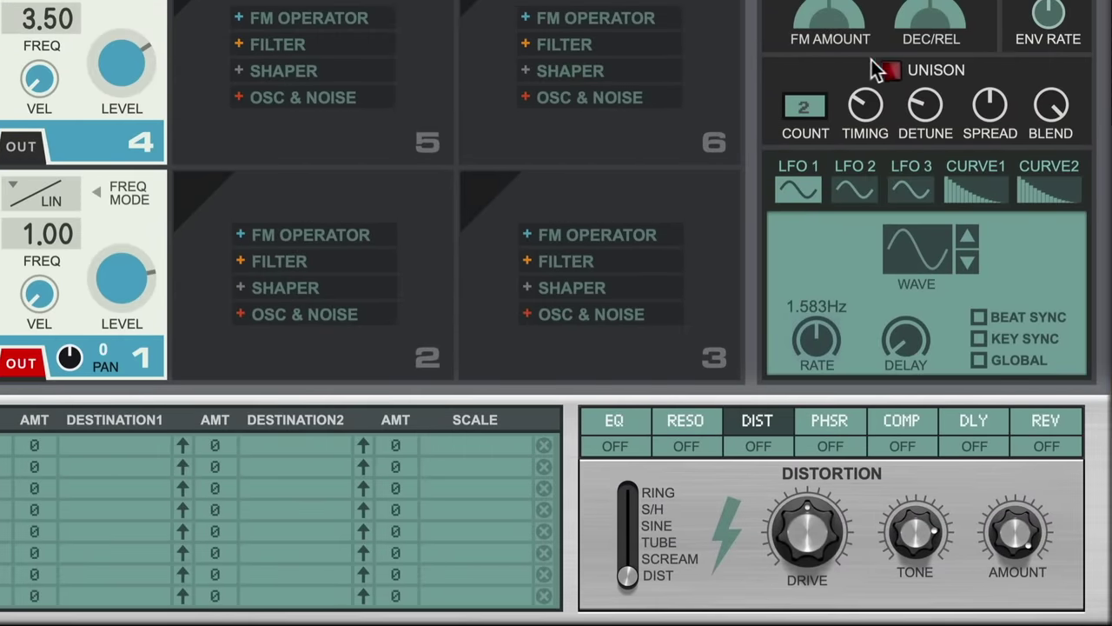
Turn on unison together with the reverb and delay effects.
{"action": "left_click", "coordinate": [1045, 422]}
{"action": "left_click", "coordinate": [1046, 447]}
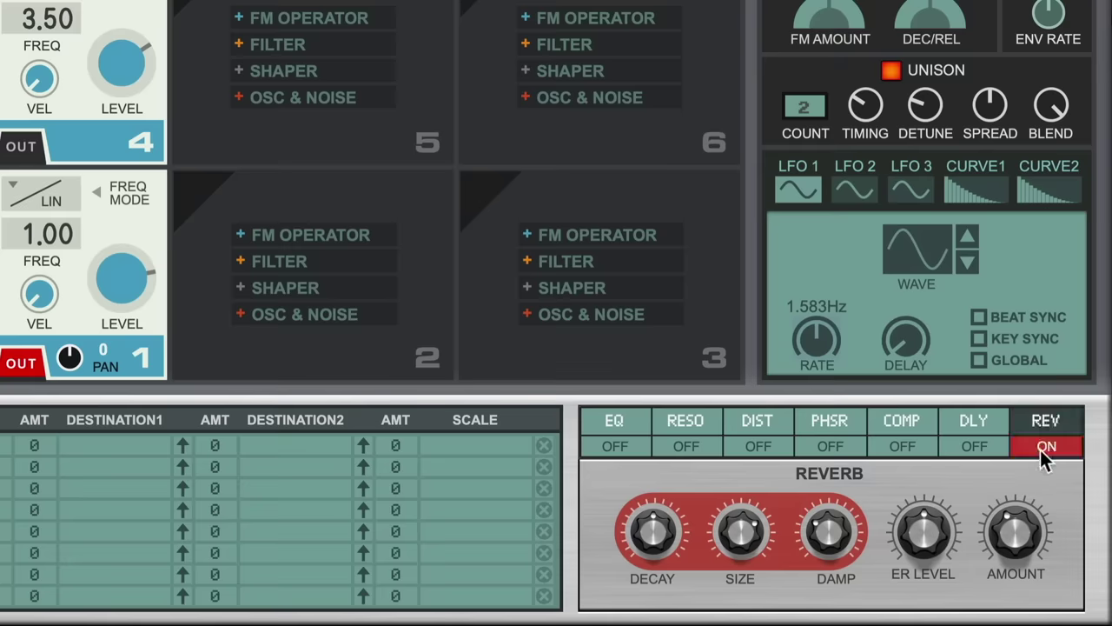
{"action": "left_click", "coordinate": [973, 422]}
{"action": "left_click", "coordinate": [974, 447]}
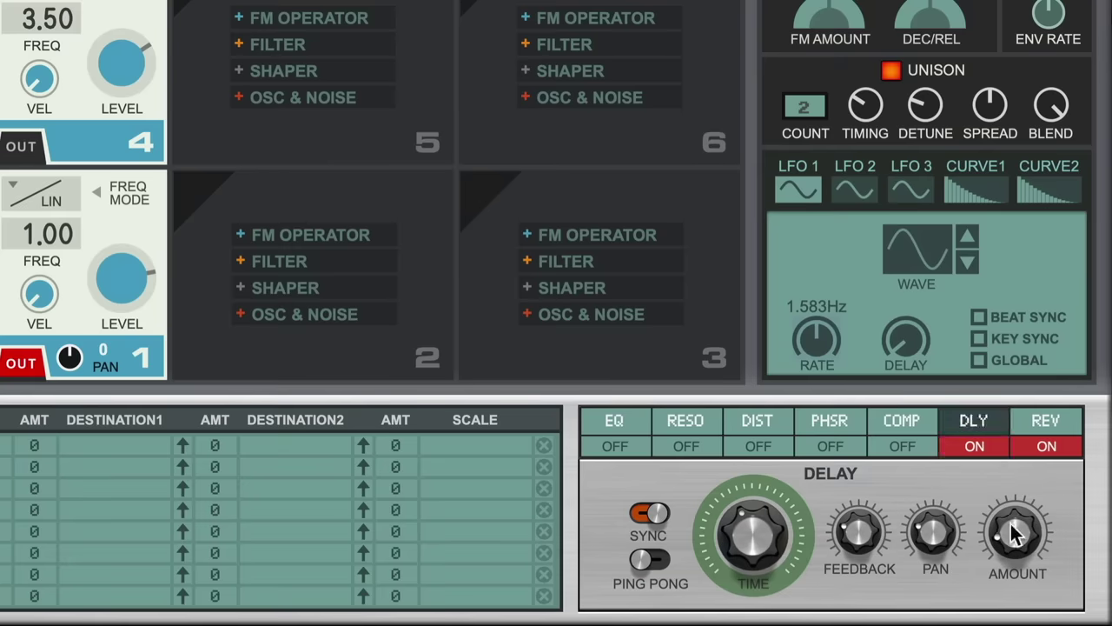
{"action": "key", "text": "space"}
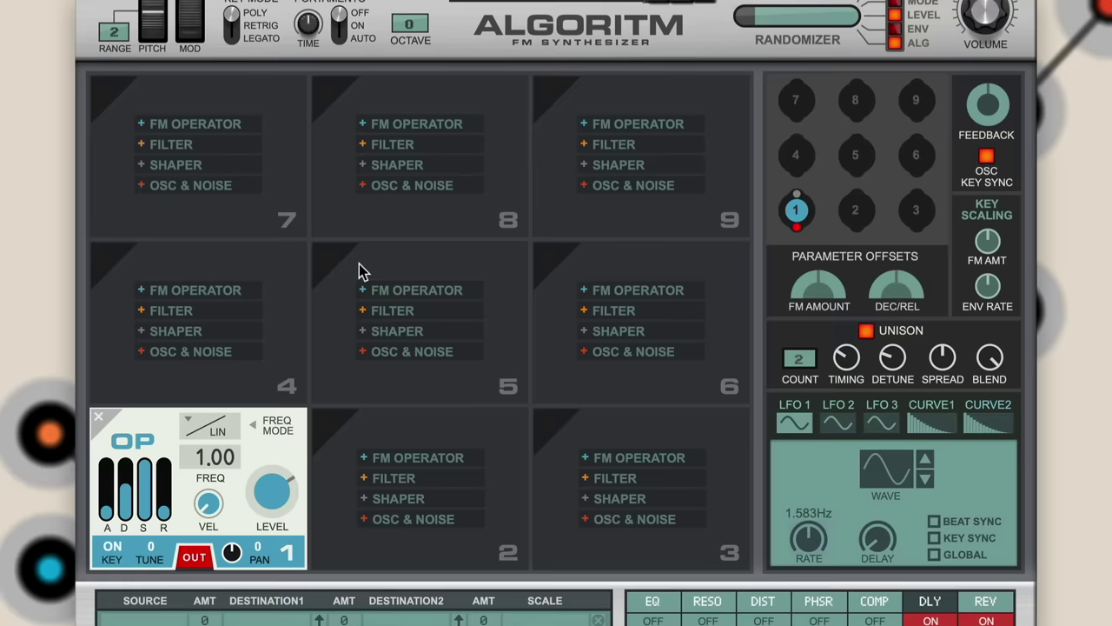
Add FM operators in slots 4 and 7 and reroute operator 7 directly into operator 1 instead of operator 4.
{"action": "left_click", "coordinate": [195, 289]}
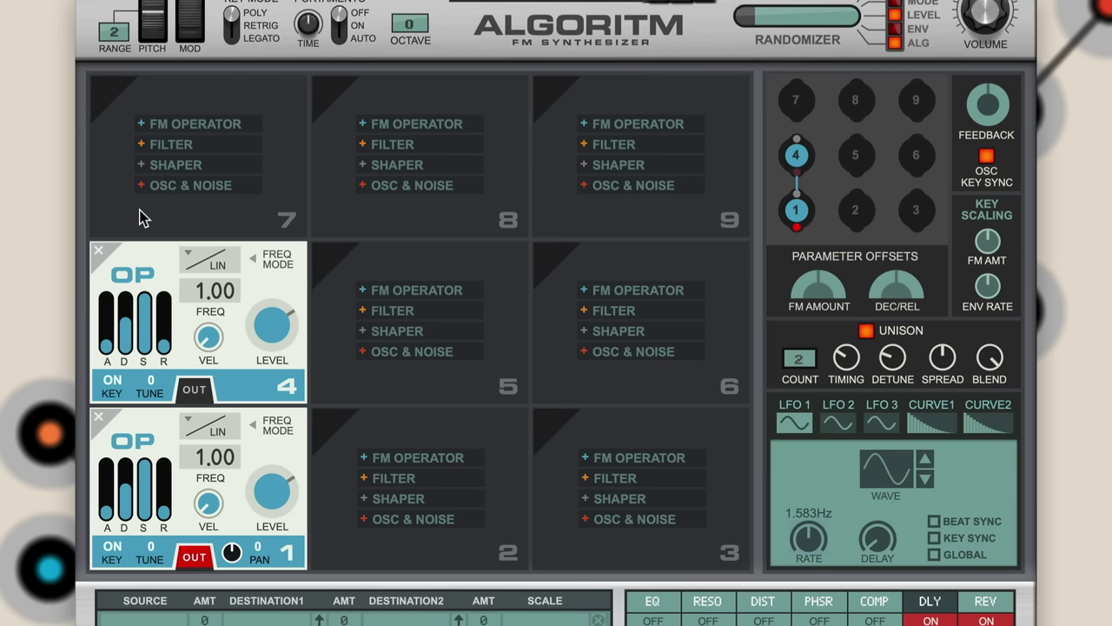
{"action": "left_click", "coordinate": [194, 123]}
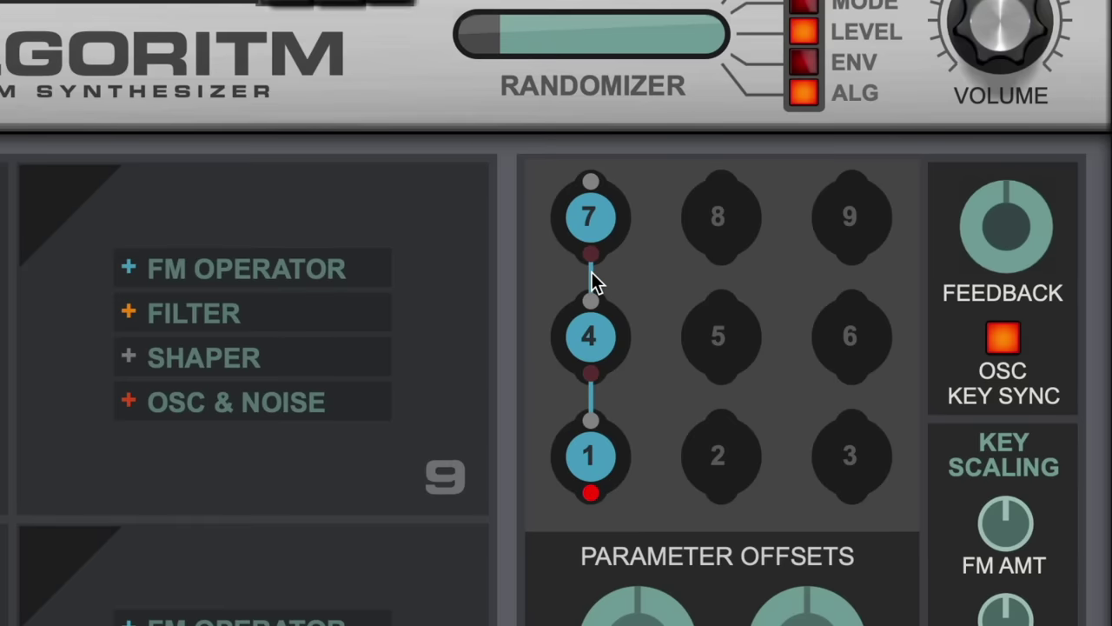
{"action": "left_click", "coordinate": [591, 274]}
{"action": "left_click_drag", "start_coordinate": [586, 256], "coordinate": [593, 425]}
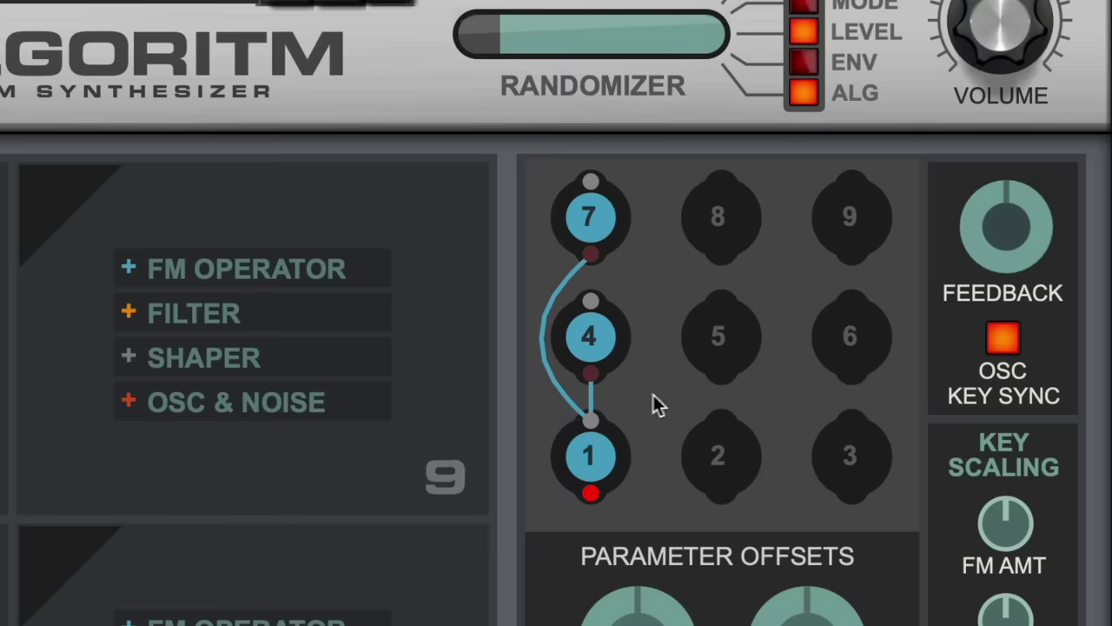
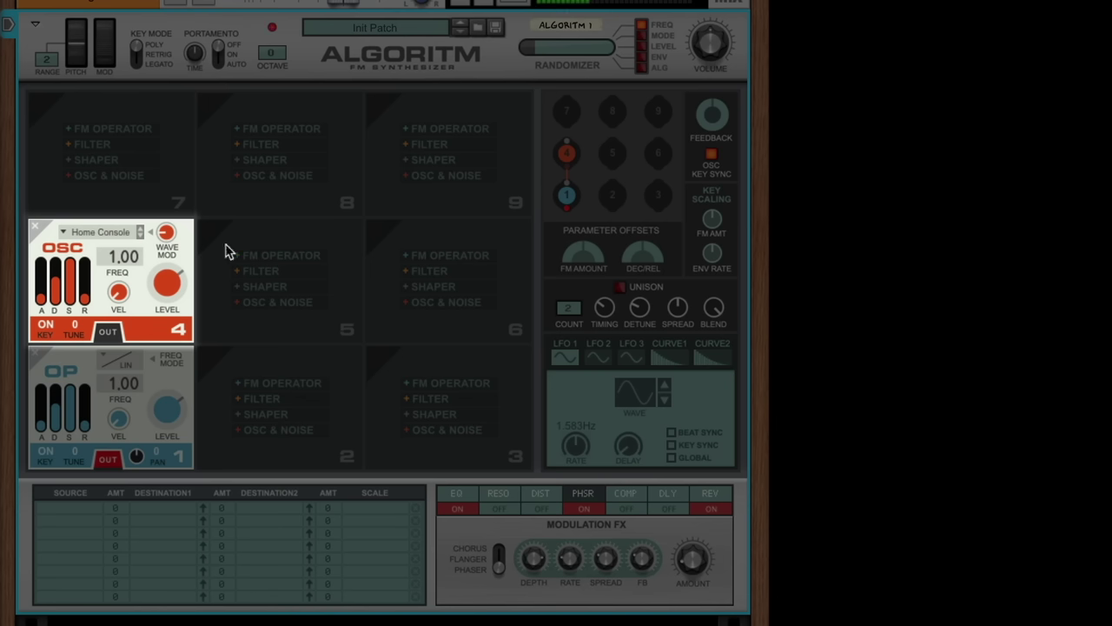
Adjust the Wave Mod amount of the Home Console oscillator in slot 4.
{"action": "left_click_drag", "start_coordinate": [166, 235], "coordinate": [166, 231]}
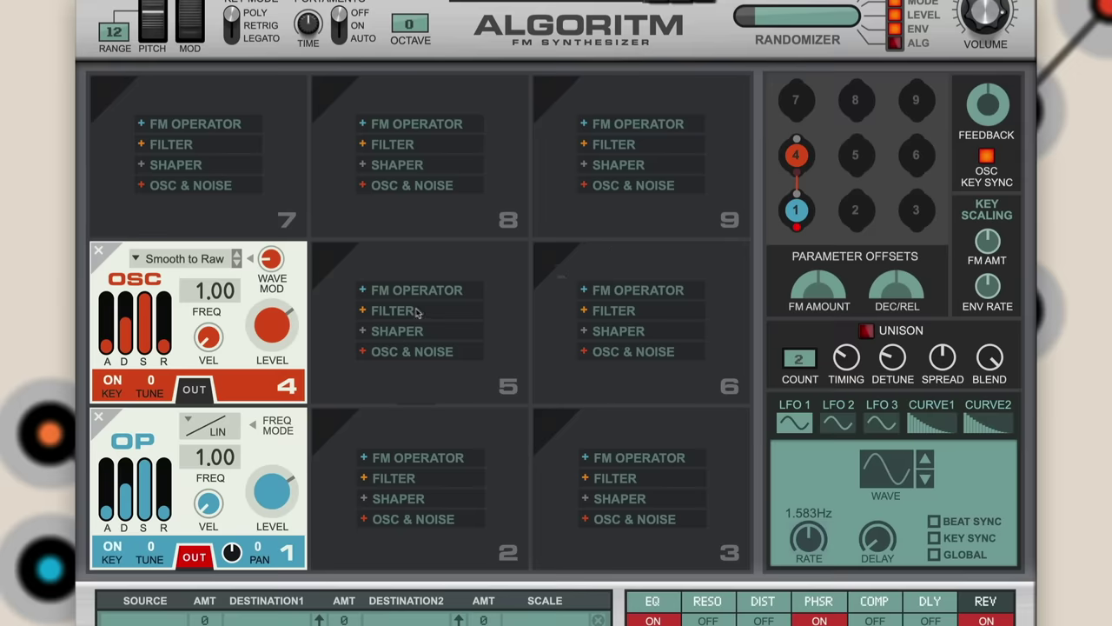
Add a filter in slot 5 wired between oscillator 4 and operator 1, and adjust the filter's envelope.
{"action": "left_click", "coordinate": [393, 312]}
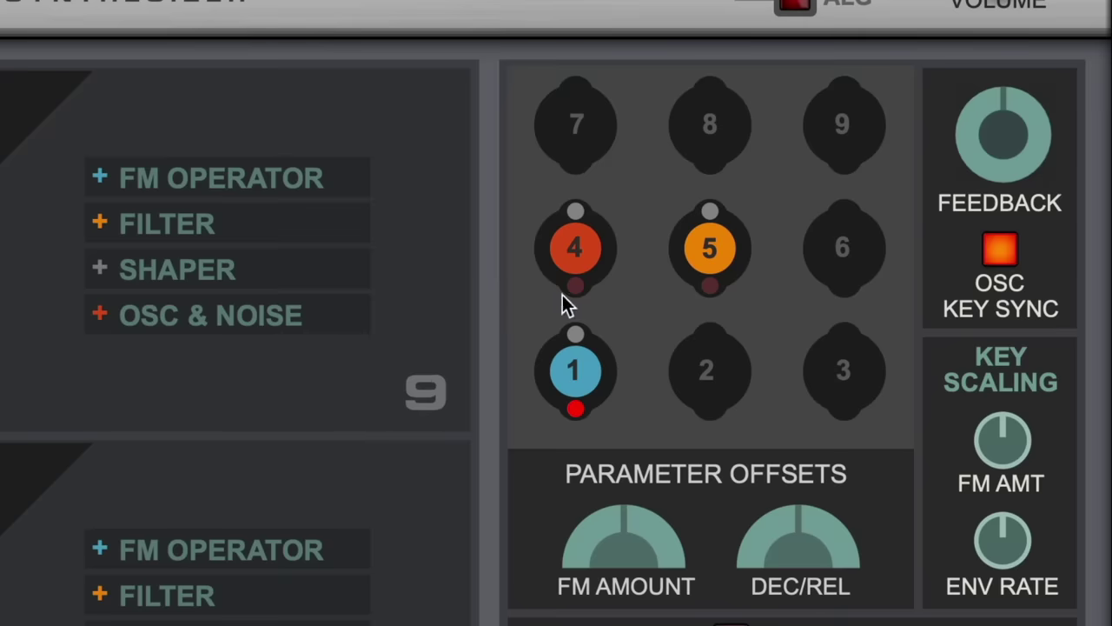
{"action": "left_click_drag", "start_coordinate": [572, 283], "coordinate": [708, 212]}
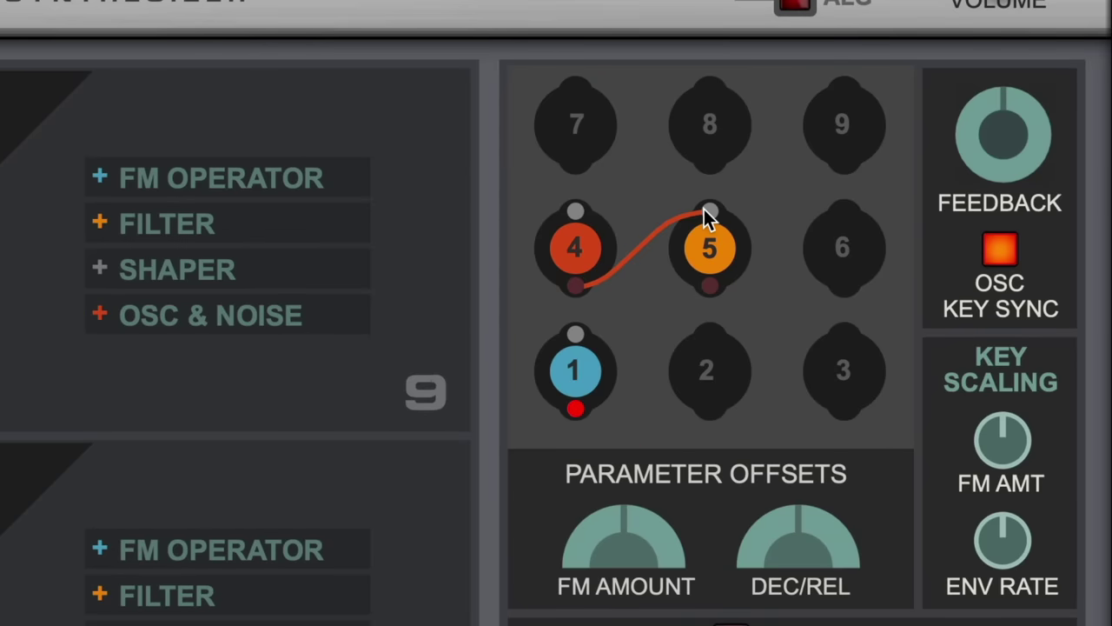
{"action": "left_click_drag", "start_coordinate": [710, 285], "coordinate": [575, 333]}
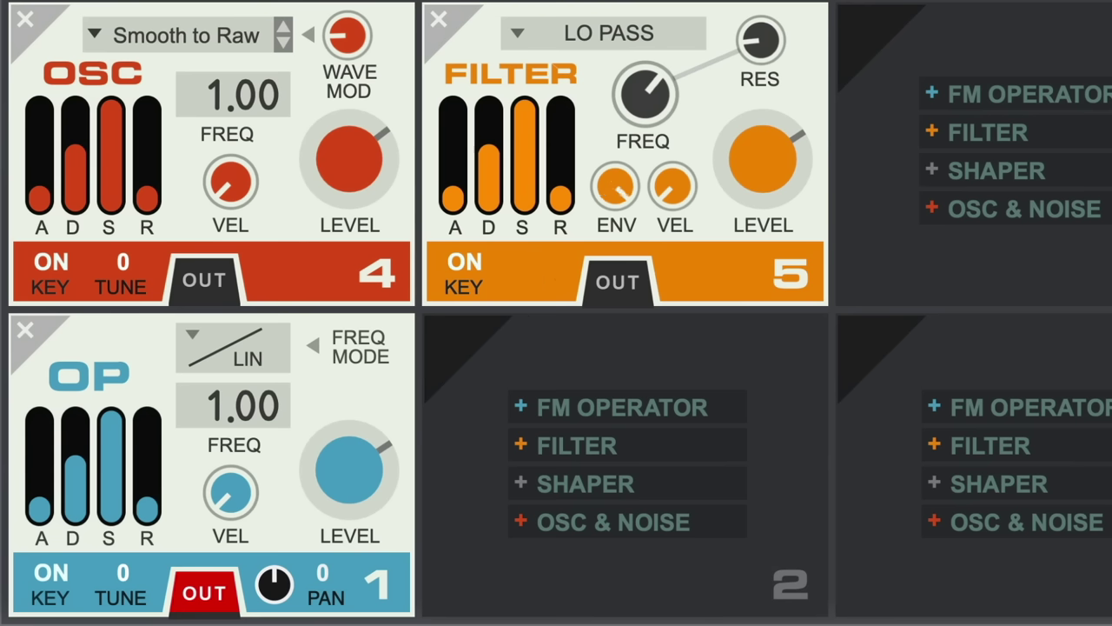
{"action": "left_click_drag", "start_coordinate": [447, 186], "coordinate": [454, 0]}
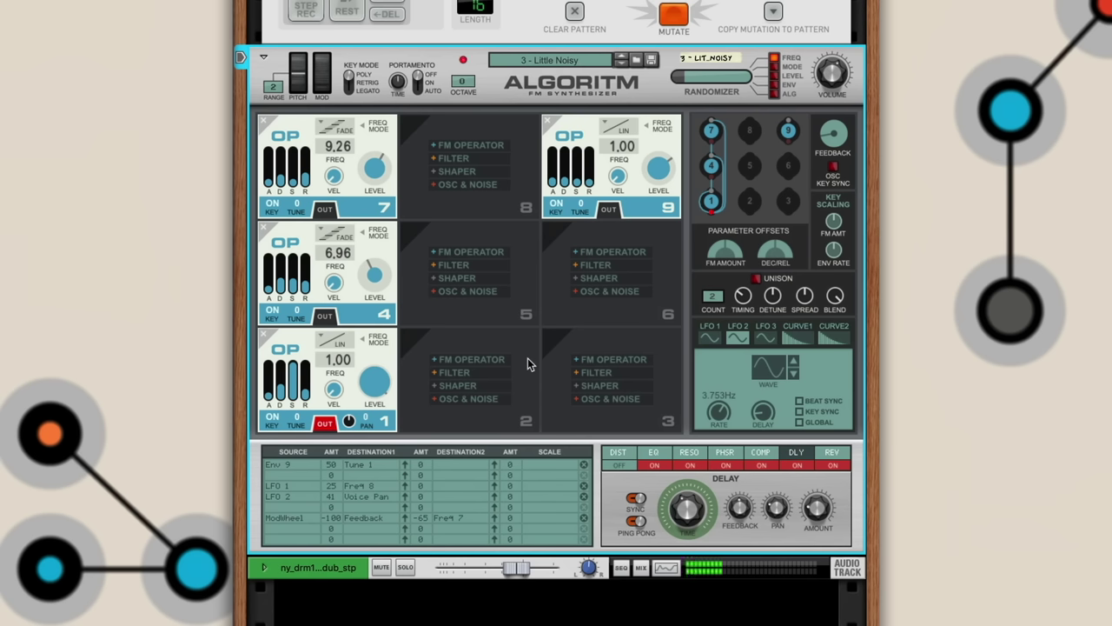
Turn off operator 1's direct output and connect operator 1 to a new filter in slot 8.
{"action": "left_click", "coordinate": [325, 424]}
{"action": "left_click", "coordinate": [453, 158]}
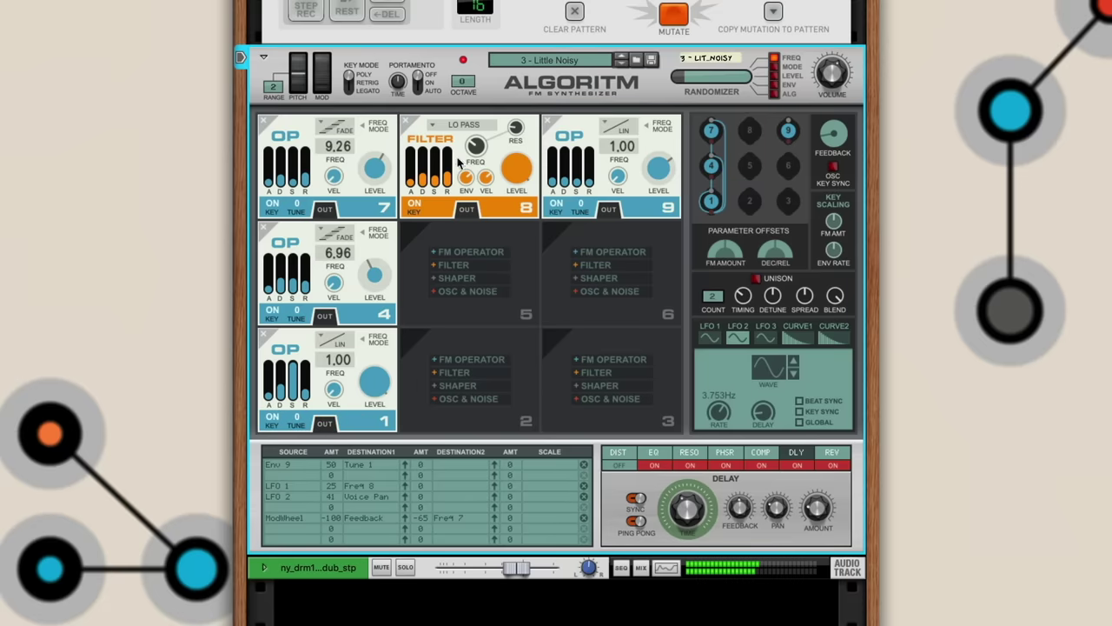
{"action": "left_click_drag", "start_coordinate": [749, 130], "coordinate": [711, 202]}
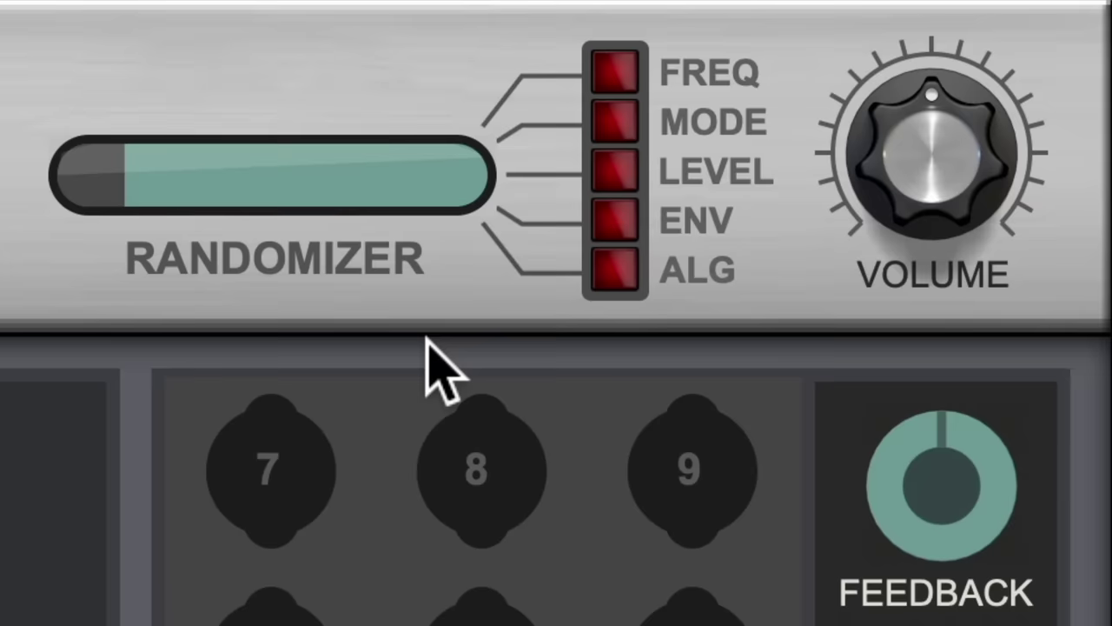
Include Freq, Mode, Level, Env and Alg in the Randomizer.
{"action": "left_click", "coordinate": [619, 73]}
{"action": "left_click", "coordinate": [616, 122]}
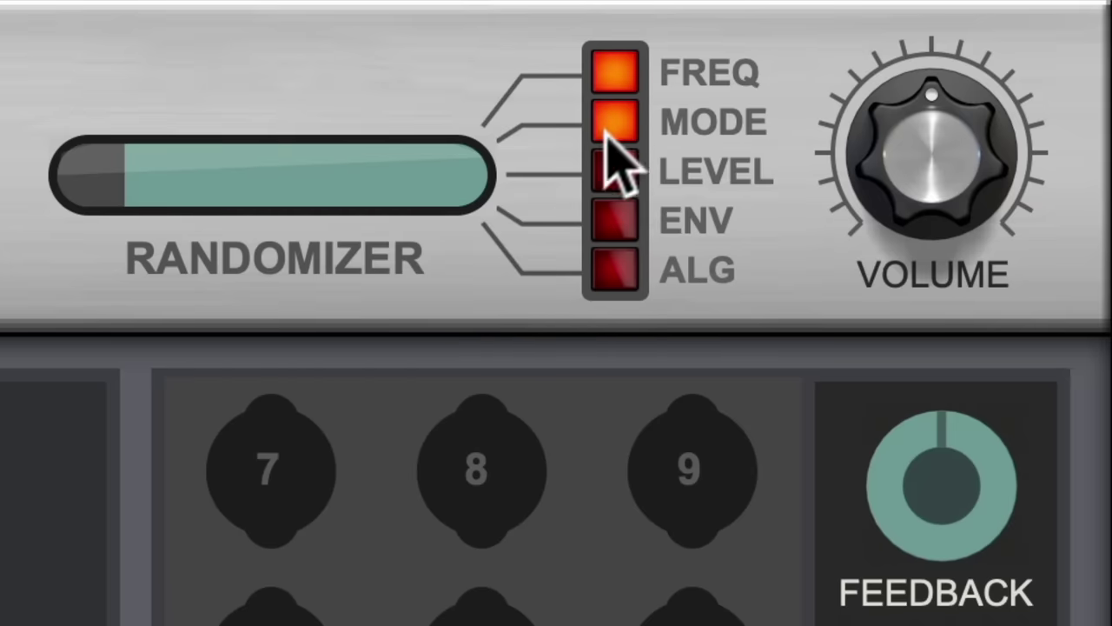
{"action": "left_click", "coordinate": [612, 171]}
{"action": "left_click", "coordinate": [609, 219]}
{"action": "left_click", "coordinate": [604, 268]}
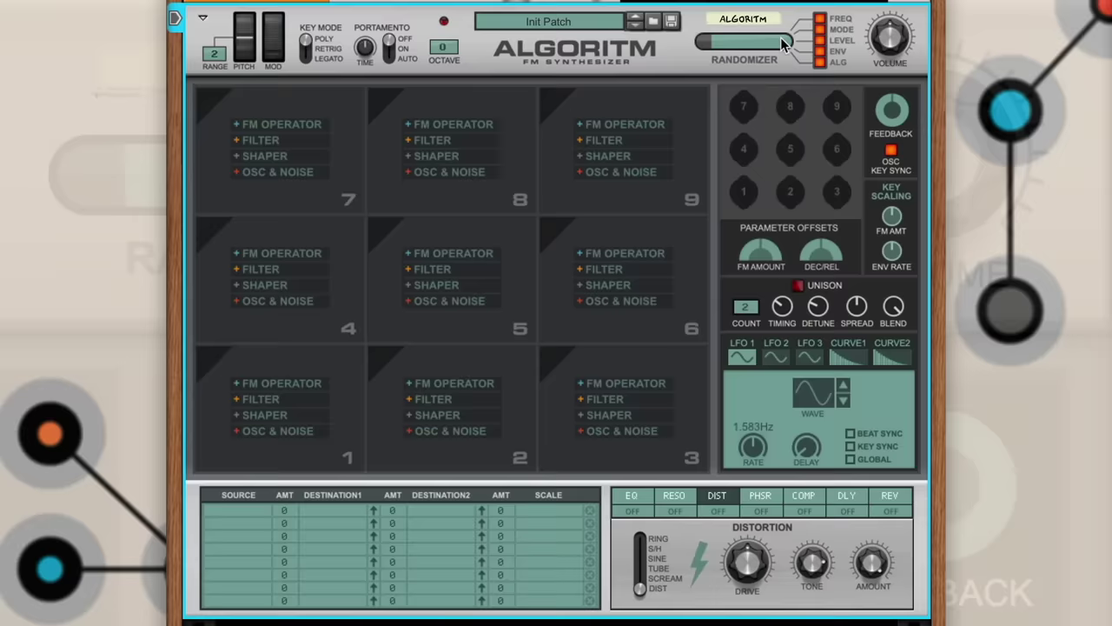
Randomize the init patch repeatedly with the Randomizer close to its maximum amount.
{"action": "left_click", "coordinate": [442, 218]}
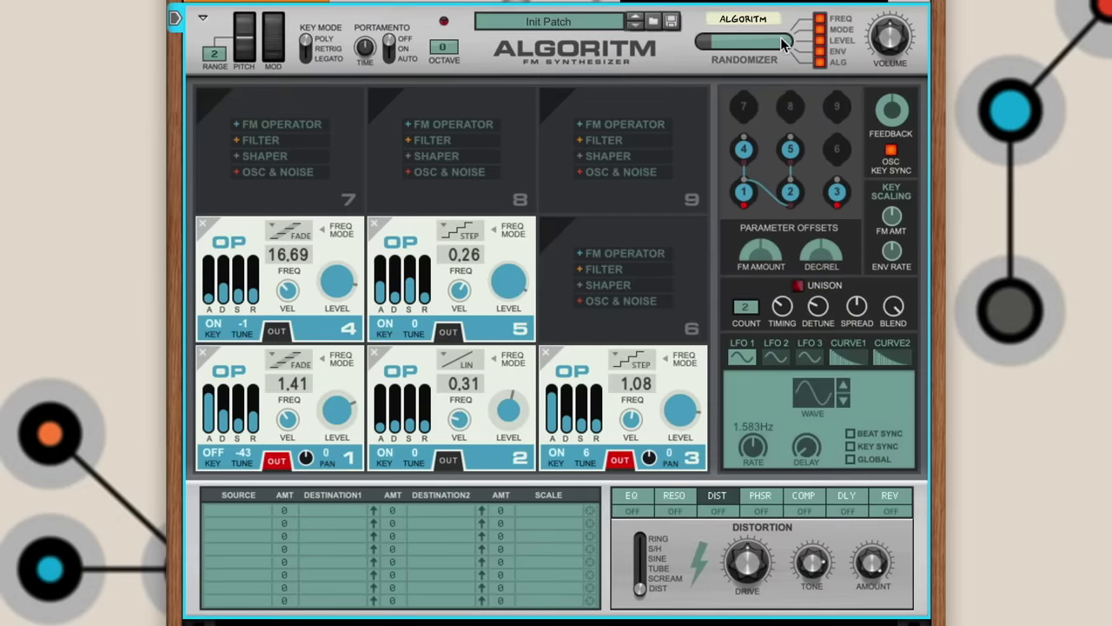
{"action": "left_click", "coordinate": [781, 37]}
{"action": "left_click", "coordinate": [780, 37]}
{"action": "left_click", "coordinate": [780, 38]}
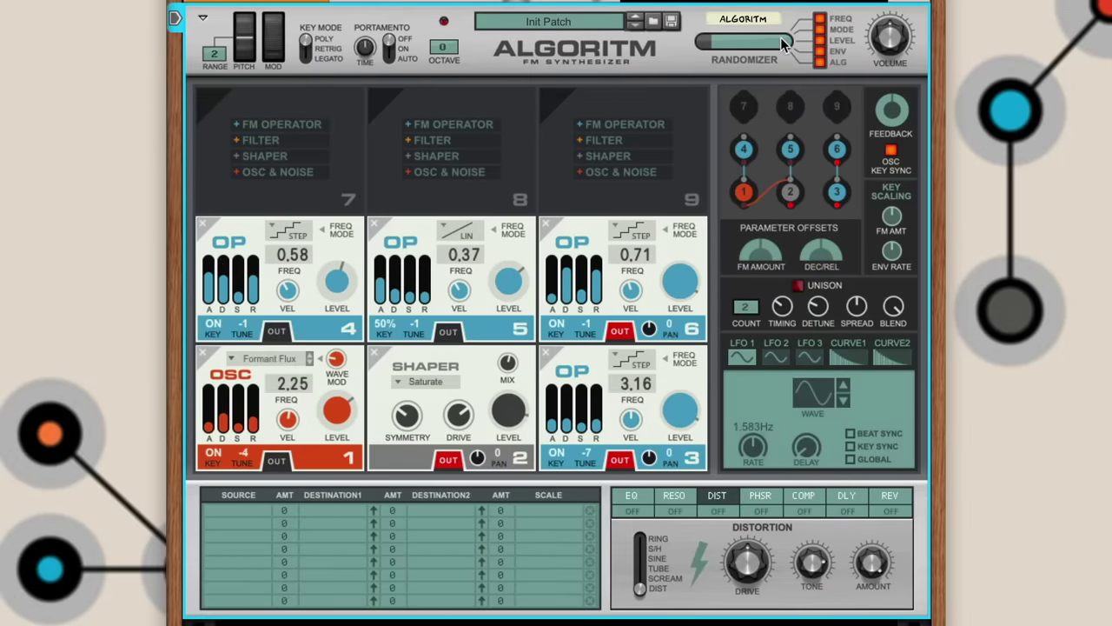
{"action": "left_click", "coordinate": [781, 38]}
{"action": "left_click", "coordinate": [780, 37]}
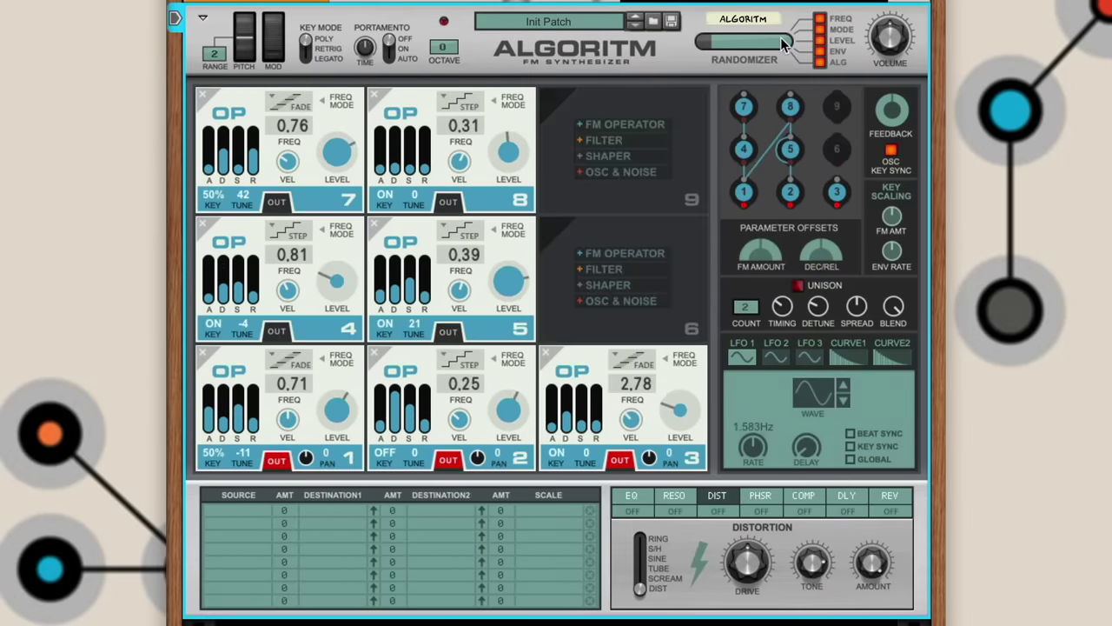
{"action": "left_click", "coordinate": [780, 38]}
{"action": "left_click", "coordinate": [781, 38]}
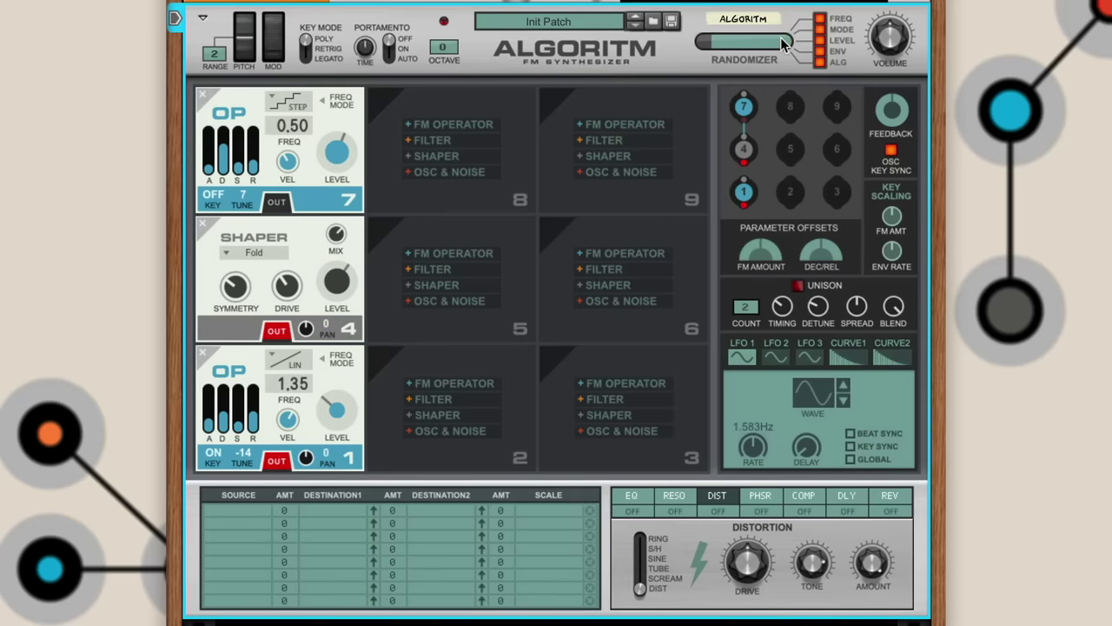
{"action": "left_click", "coordinate": [780, 37]}
{"action": "left_click", "coordinate": [780, 37]}
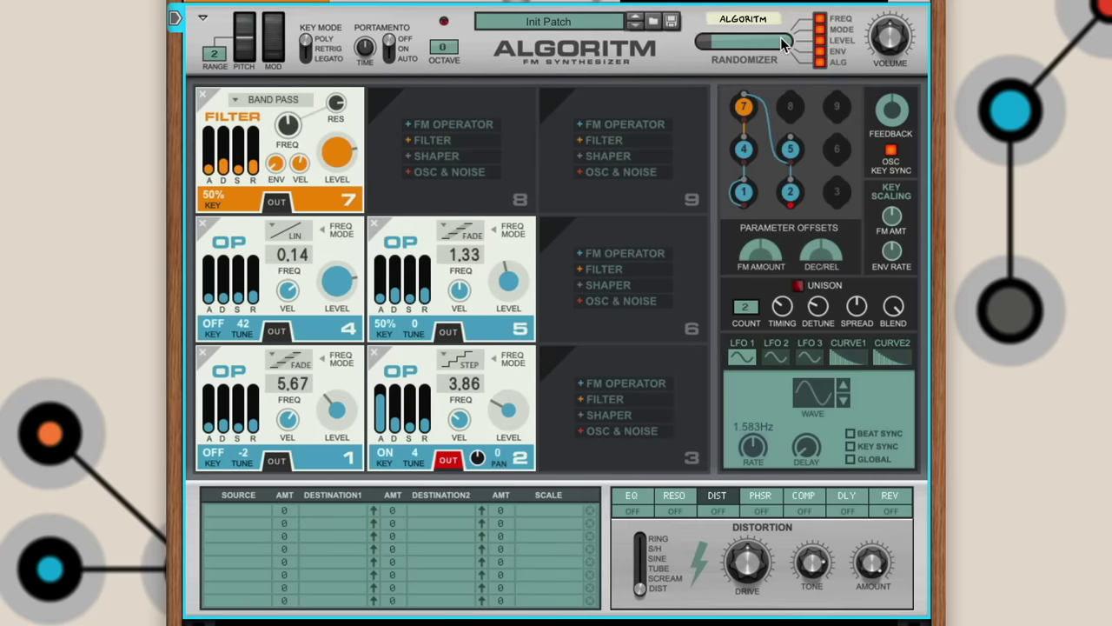
{"action": "left_click", "coordinate": [780, 37]}
{"action": "left_click", "coordinate": [780, 37]}
{"action": "left_click", "coordinate": [781, 37]}
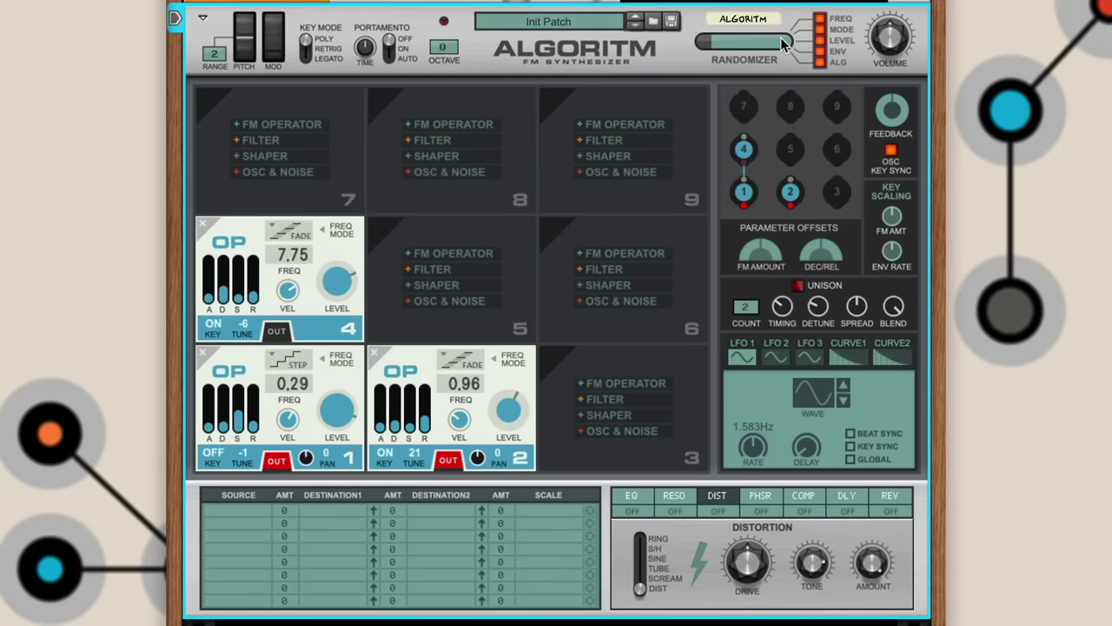
{"action": "left_click", "coordinate": [780, 37]}
{"action": "left_click", "coordinate": [780, 38]}
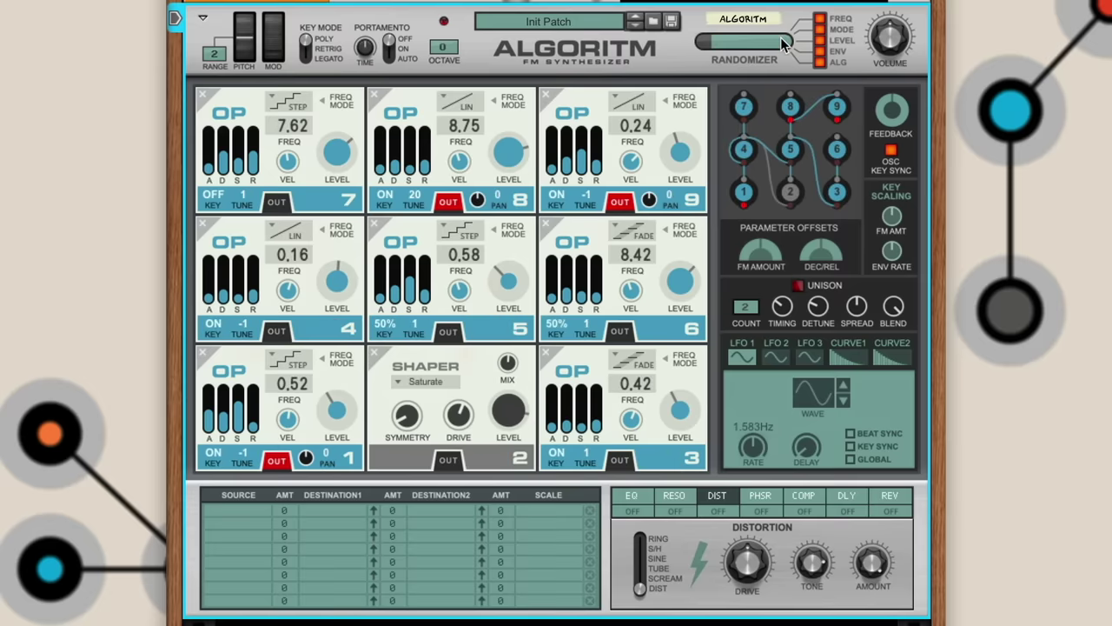
{"action": "left_click", "coordinate": [780, 37]}
{"action": "left_click", "coordinate": [780, 37]}
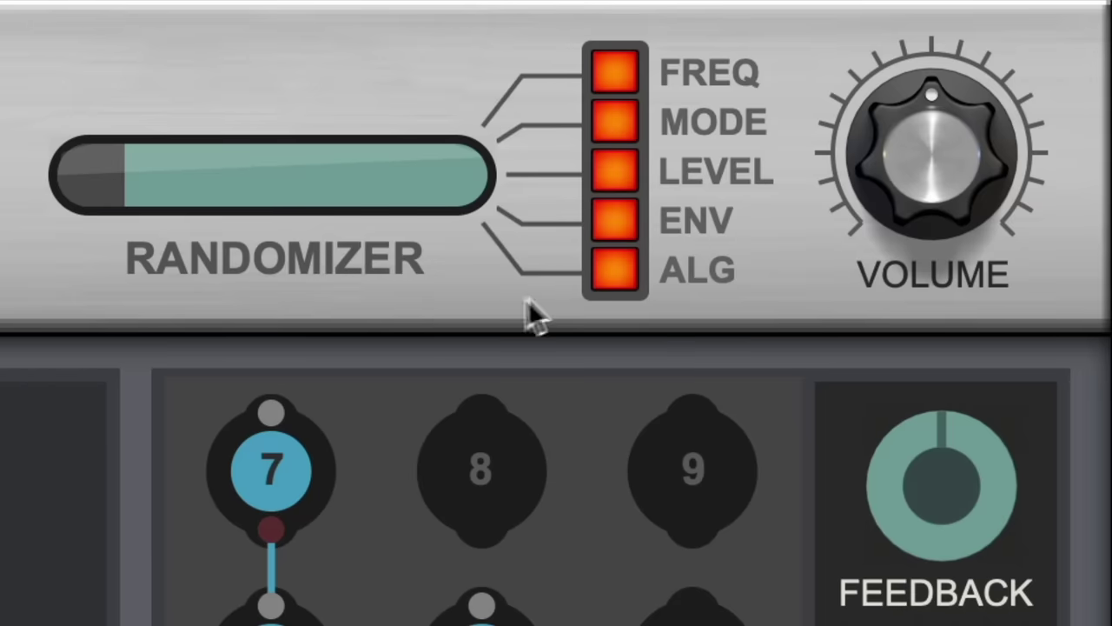
Toggle whether Level is included in the randomization.
{"action": "left_click", "coordinate": [611, 178]}
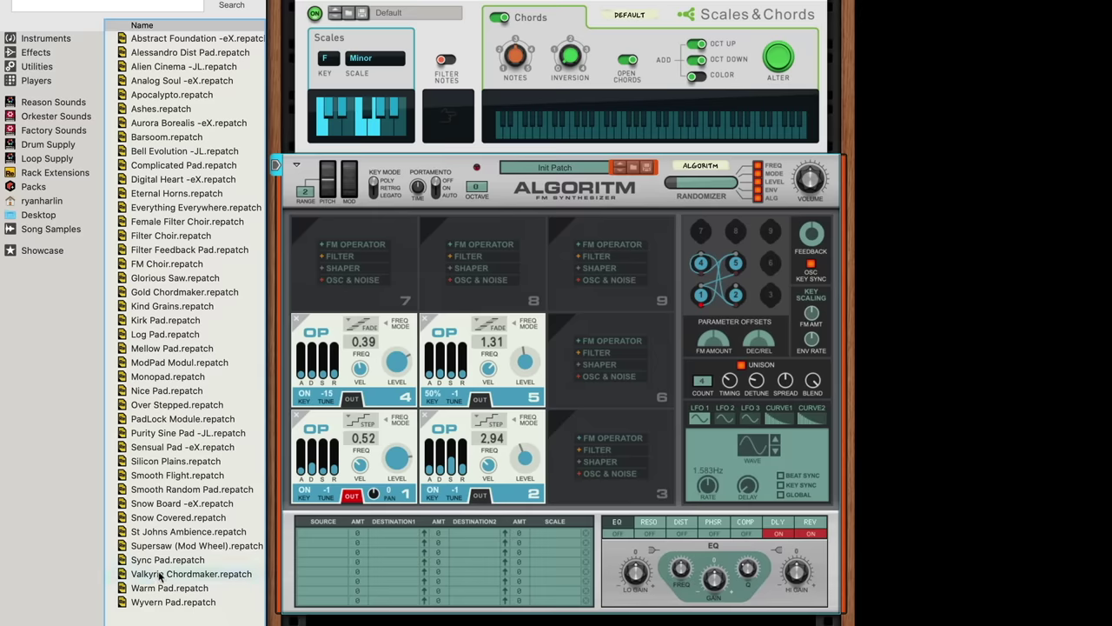
Load the Valkyrie Chordmaker patch into Algoritm and randomize it twice with only Freq included, using just under half the Randomizer amount.
{"action": "left_click_drag", "start_coordinate": [173, 574], "coordinate": [423, 461]}
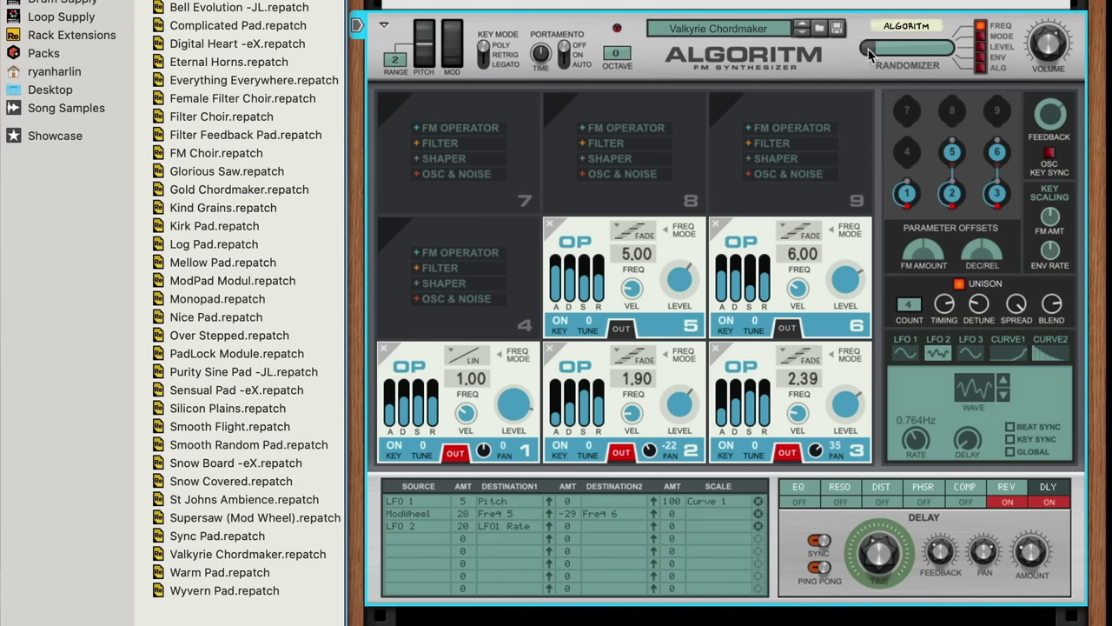
{"action": "left_click_drag", "start_coordinate": [868, 49], "coordinate": [905, 52]}
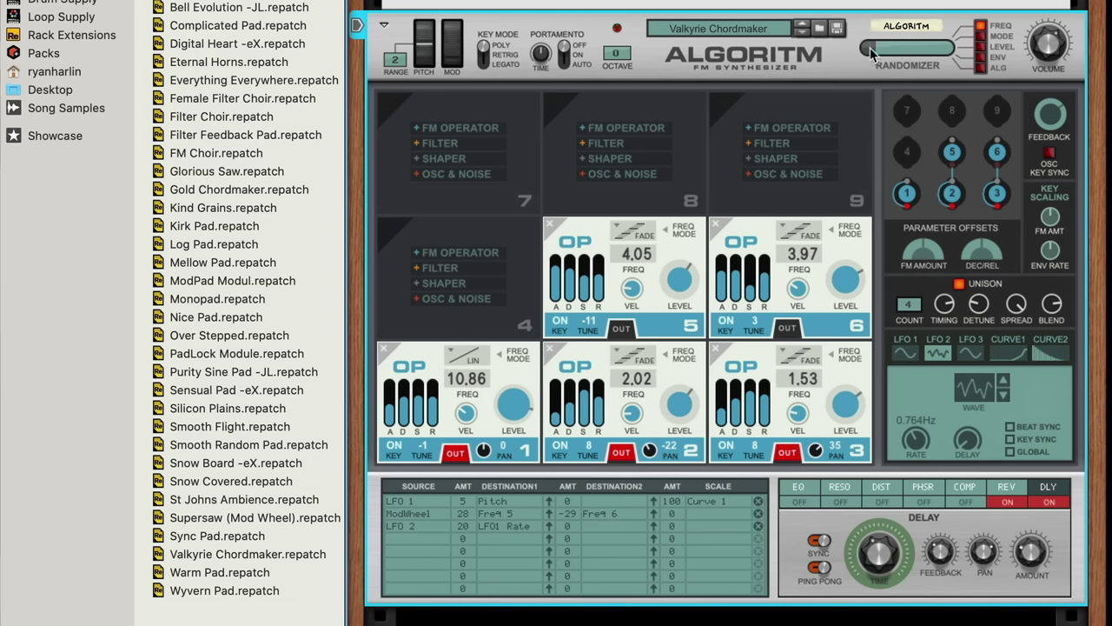
{"action": "left_click_drag", "start_coordinate": [870, 48], "coordinate": [902, 54]}
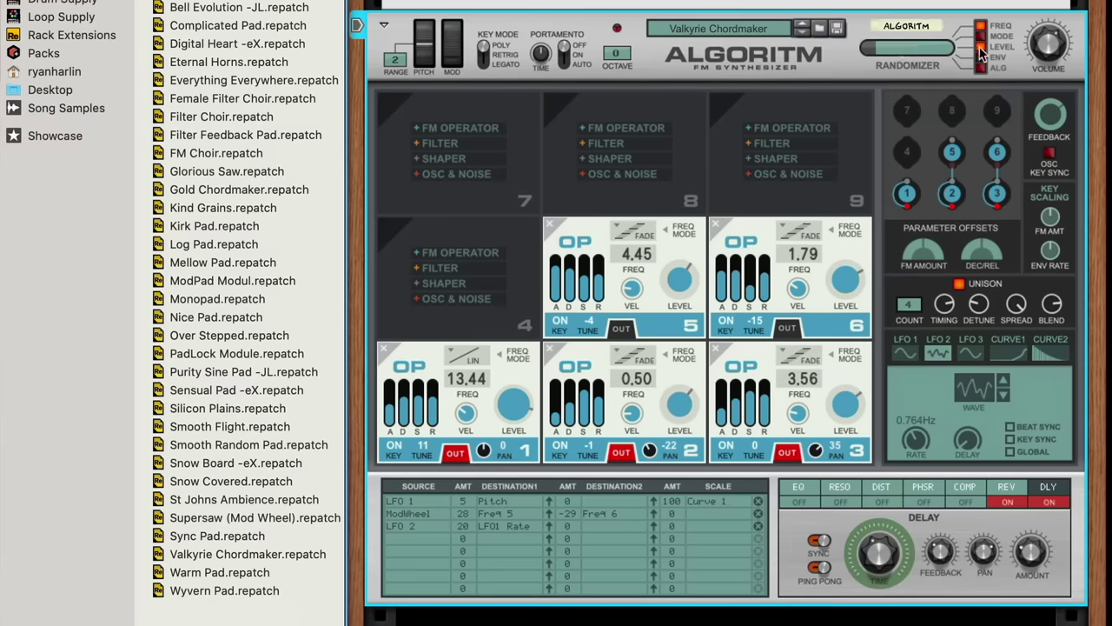
Randomize Freq and Level together, first at just under half the Randomizer amount and again at well over half.
{"action": "left_click_drag", "start_coordinate": [871, 49], "coordinate": [900, 52]}
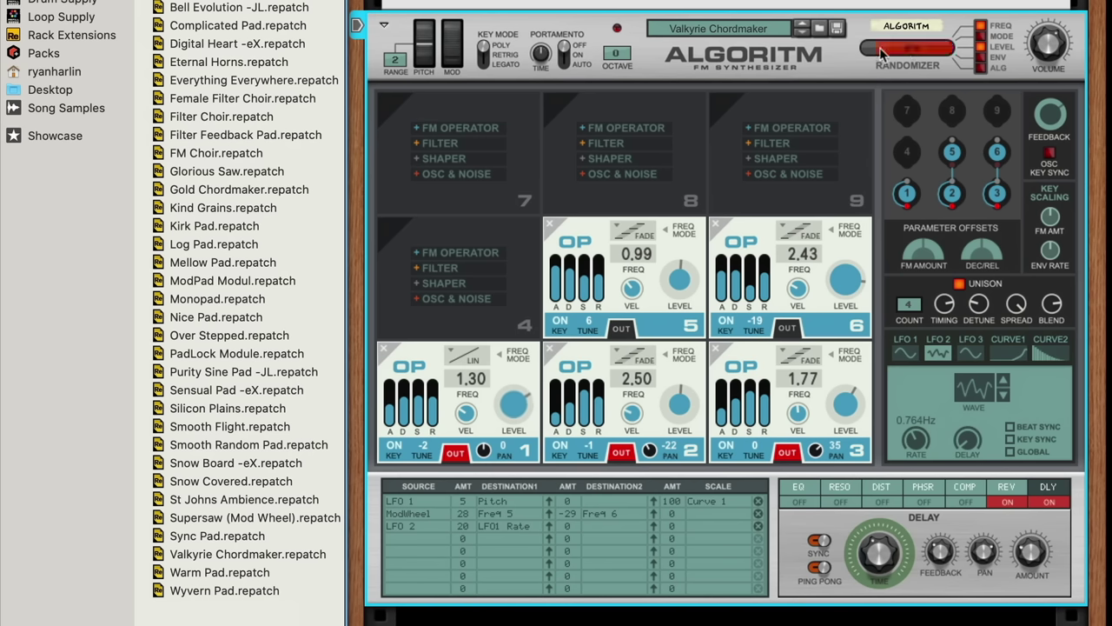
{"action": "left_click_drag", "start_coordinate": [881, 52], "coordinate": [930, 54]}
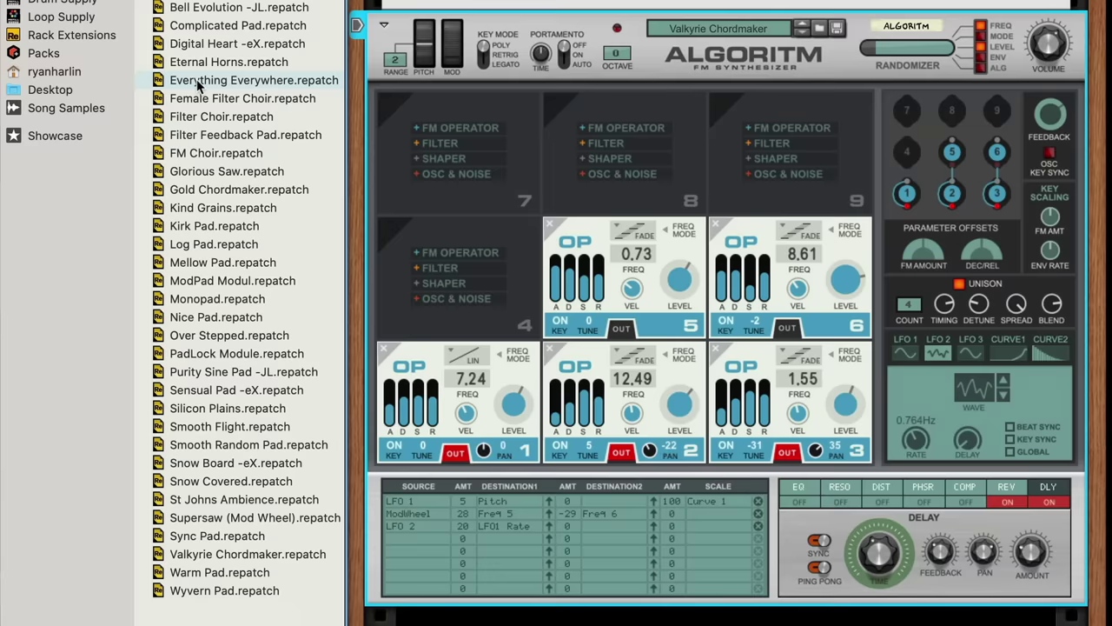
Load the Everything Everywhere patch and randomize it at well over half the amount with a changed selection of included parameters.
{"action": "left_click_drag", "start_coordinate": [253, 80], "coordinate": [657, 238]}
{"action": "left_click", "coordinate": [984, 29]}
{"action": "left_click_drag", "start_coordinate": [873, 50], "coordinate": [928, 54]}
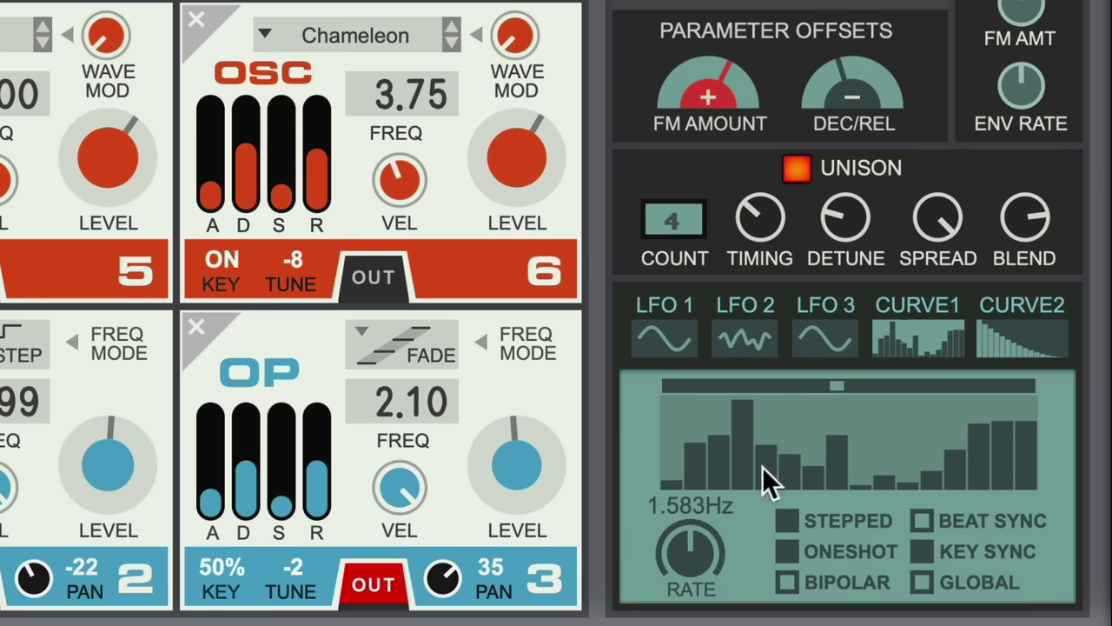
{"action": "left_click", "coordinate": [762, 467]}
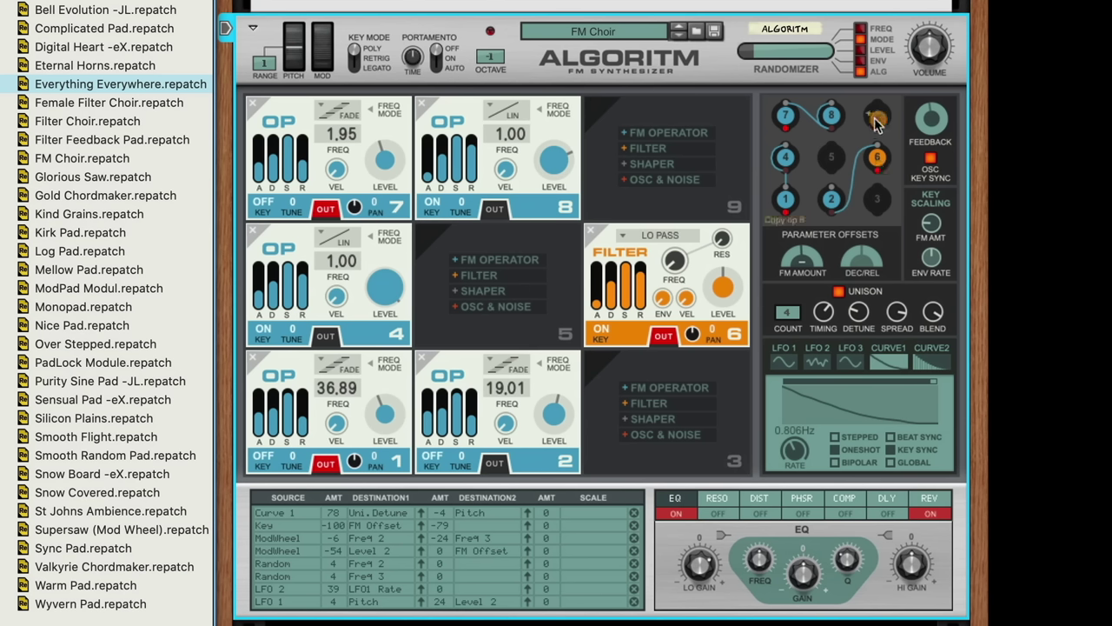
In the FM Choir patch, copy the low-pass filter from slot 6 to slot 9 and connect operator 4 to the copy.
{"action": "left_click_drag", "start_coordinate": [876, 123], "coordinate": [876, 124]}
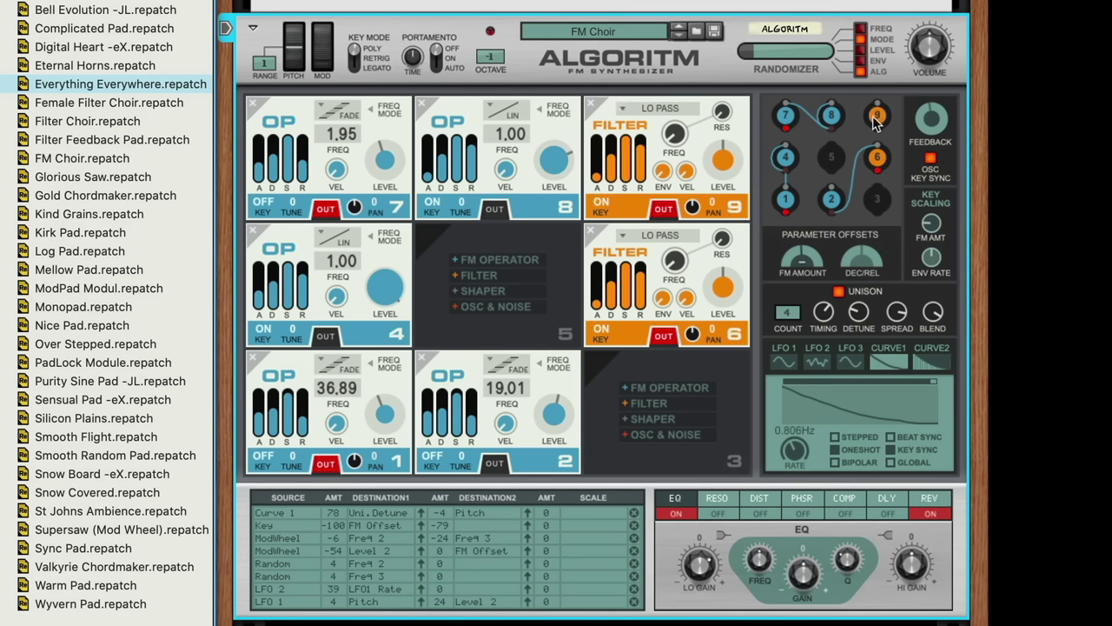
{"action": "left_click_drag", "start_coordinate": [784, 166], "coordinate": [853, 139]}
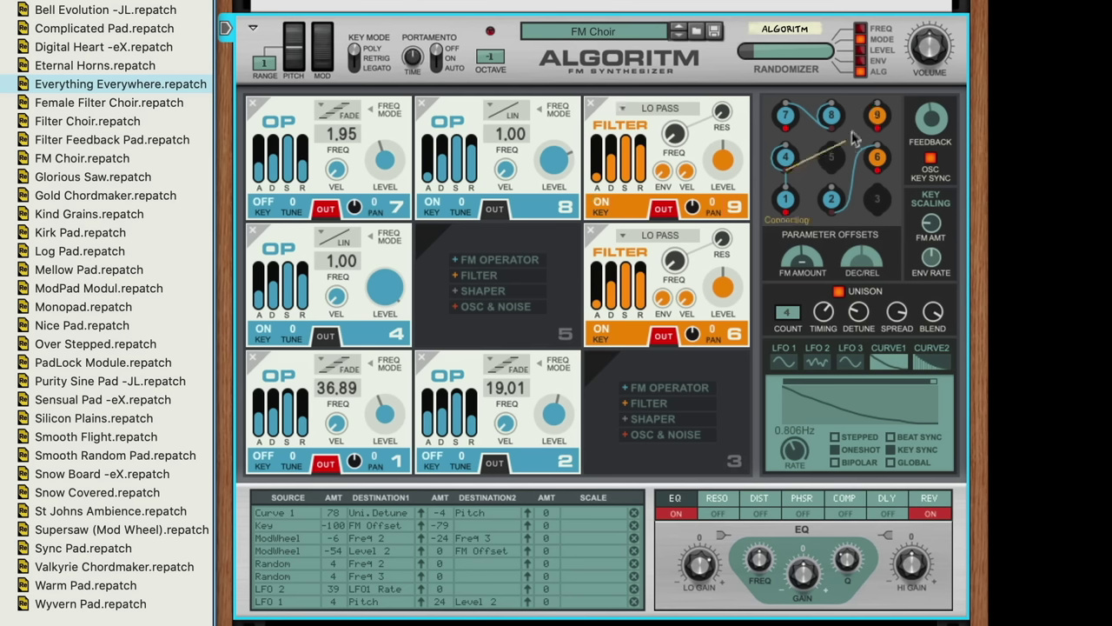